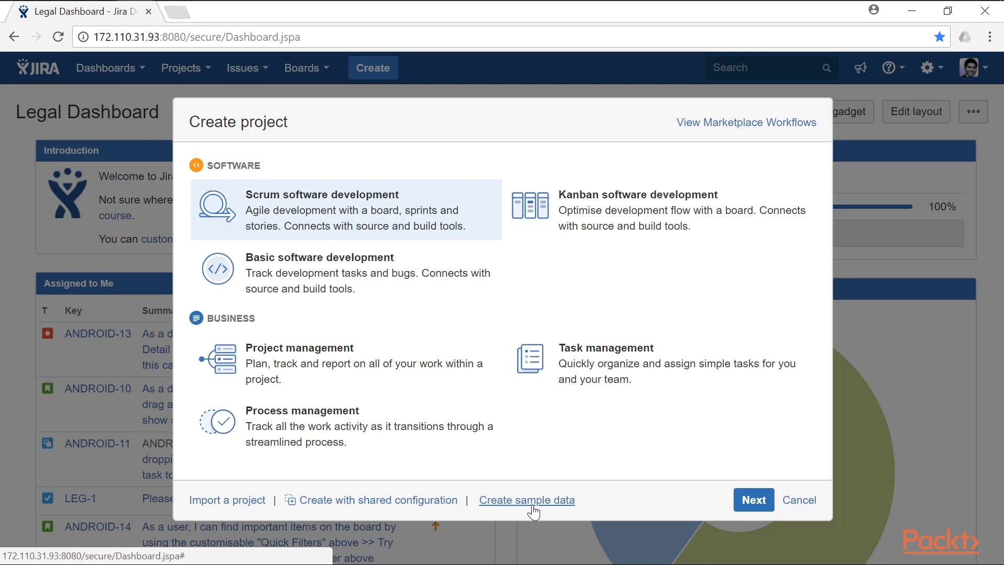
Step: Start a new project with sample data using the Kanban software development template
left_click(529, 500)
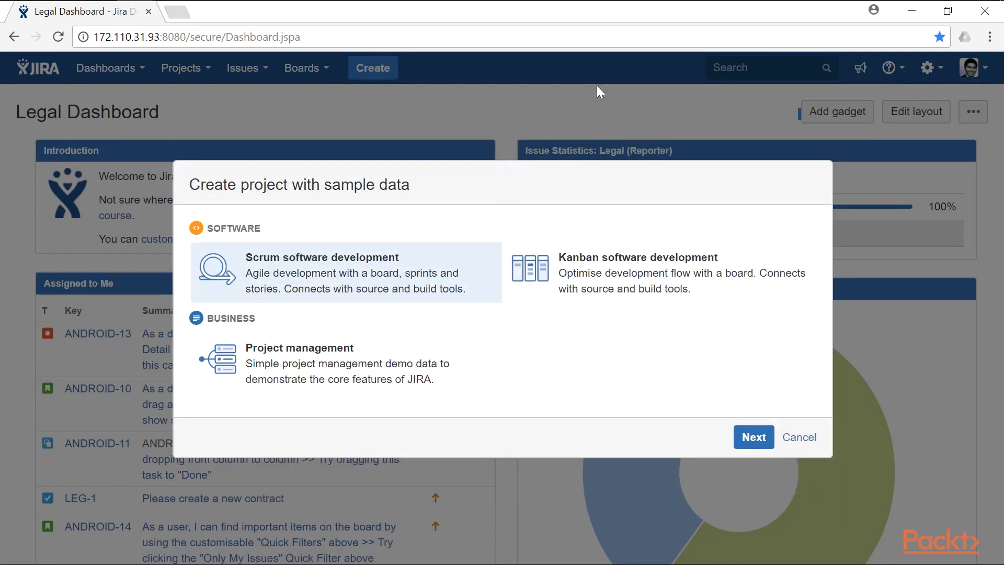
left_click(586, 277)
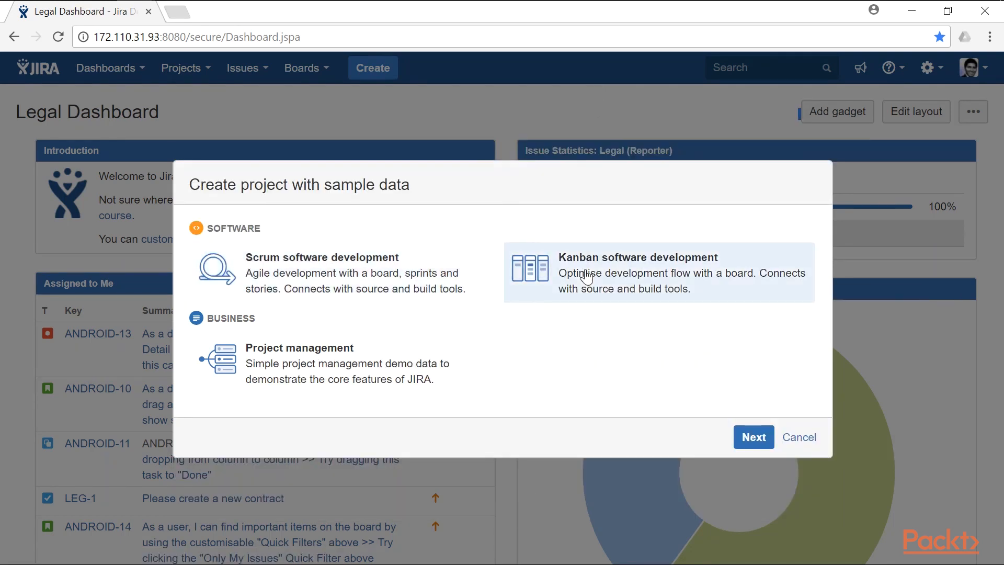
left_click(754, 437)
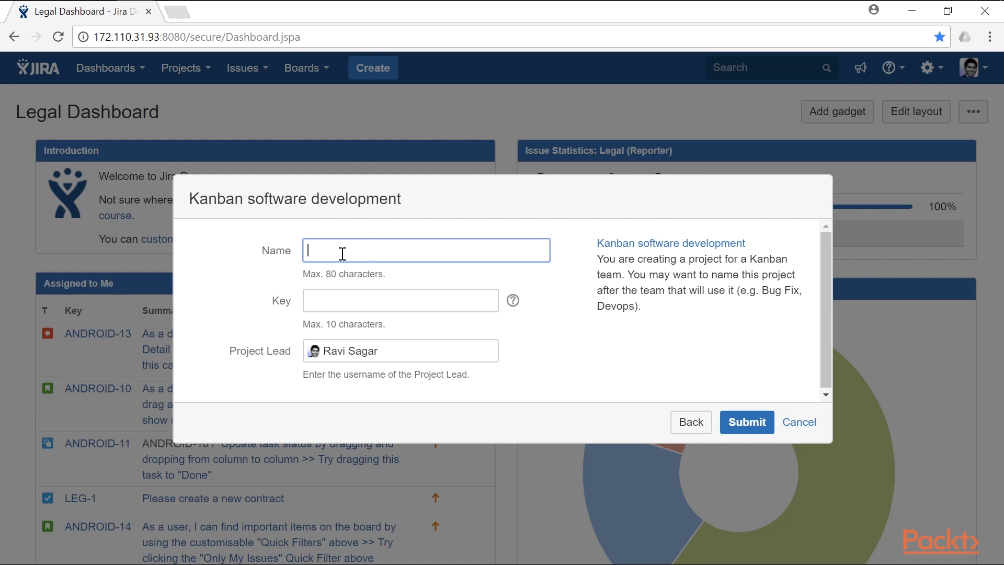
Step: Name the project iOS Development, set its key to IOS, and create it
type("i")
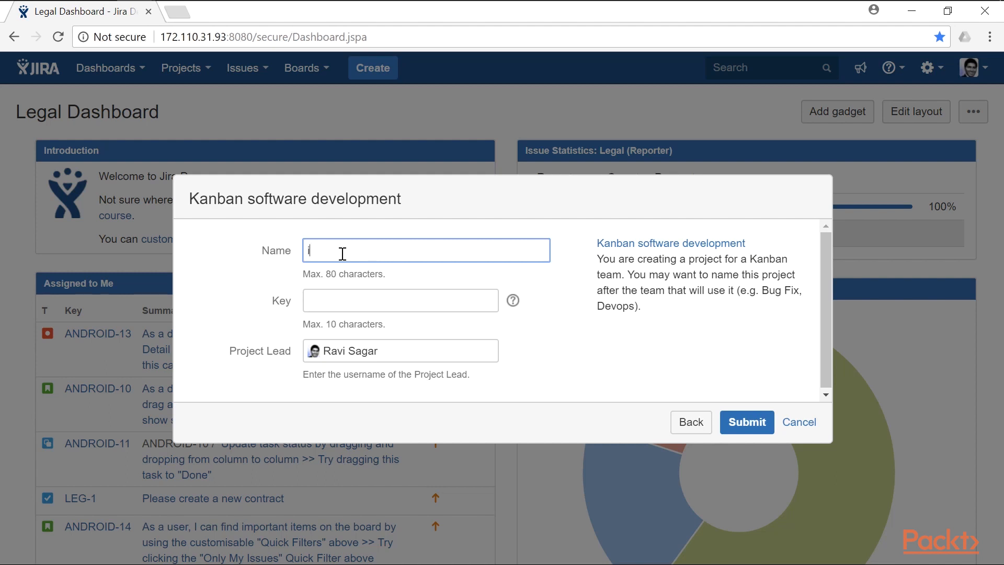
type("OS Development")
key("Tab")
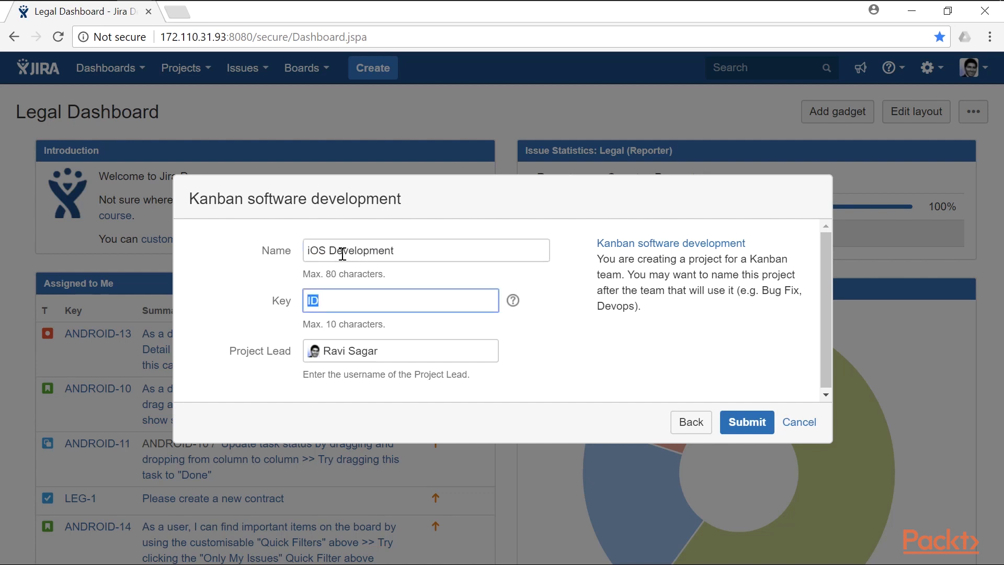
type("IOS")
left_click(746, 433)
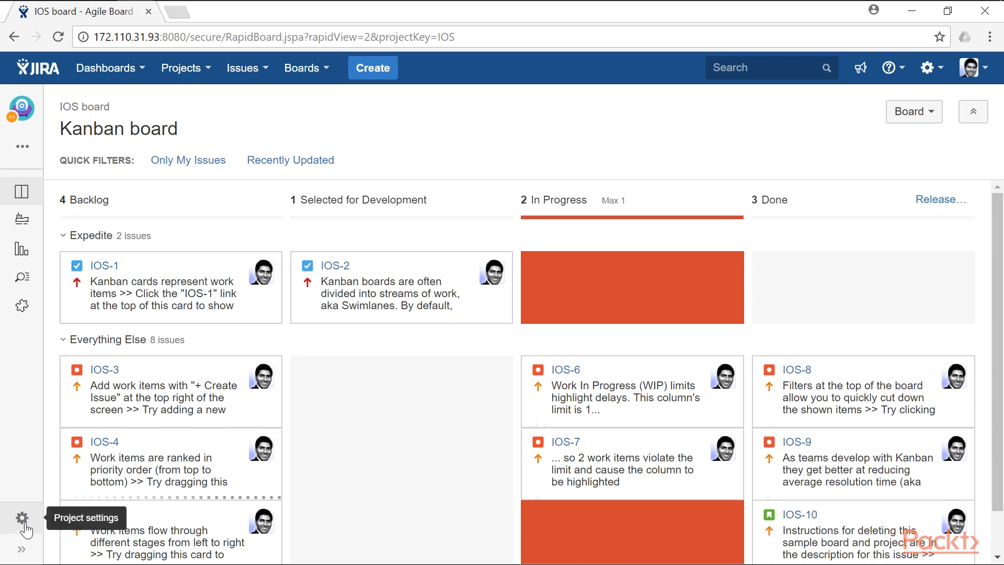
Step: Expand the project sidebar to view its sections, and collapse it again
left_click(20, 552)
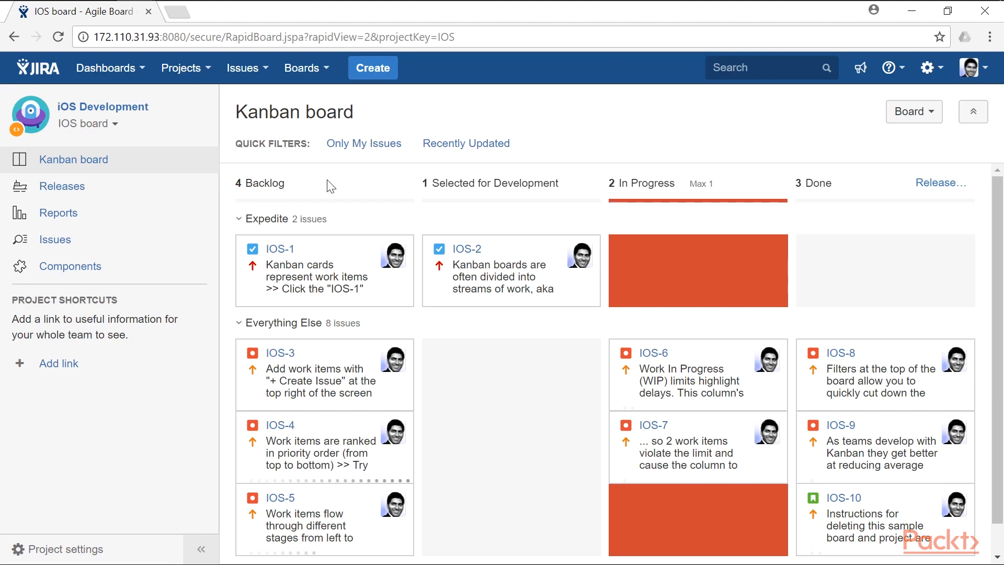
left_click(200, 549)
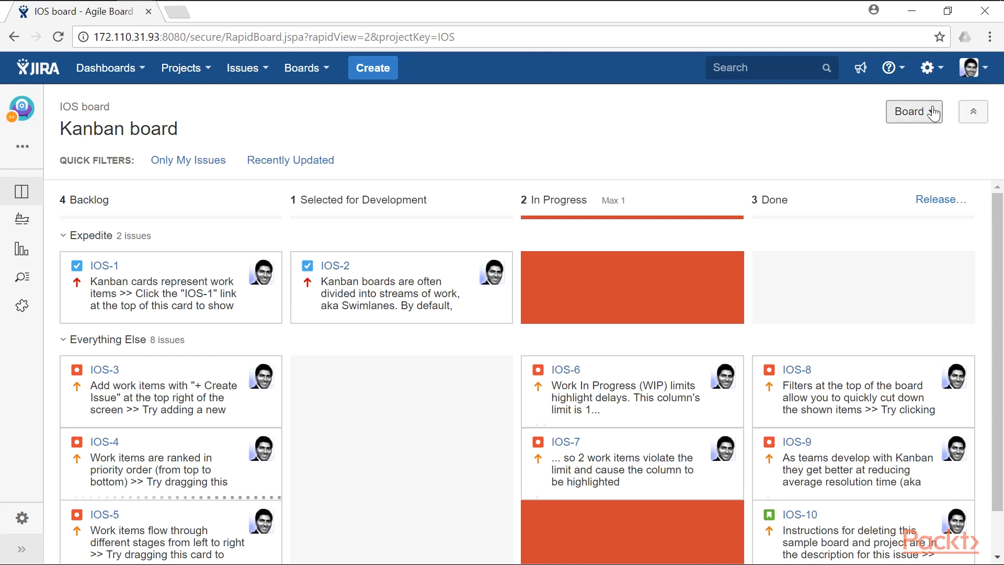
Step: Open the IOS board's configuration and review its general and filter settings
left_click(909, 111)
left_click(909, 135)
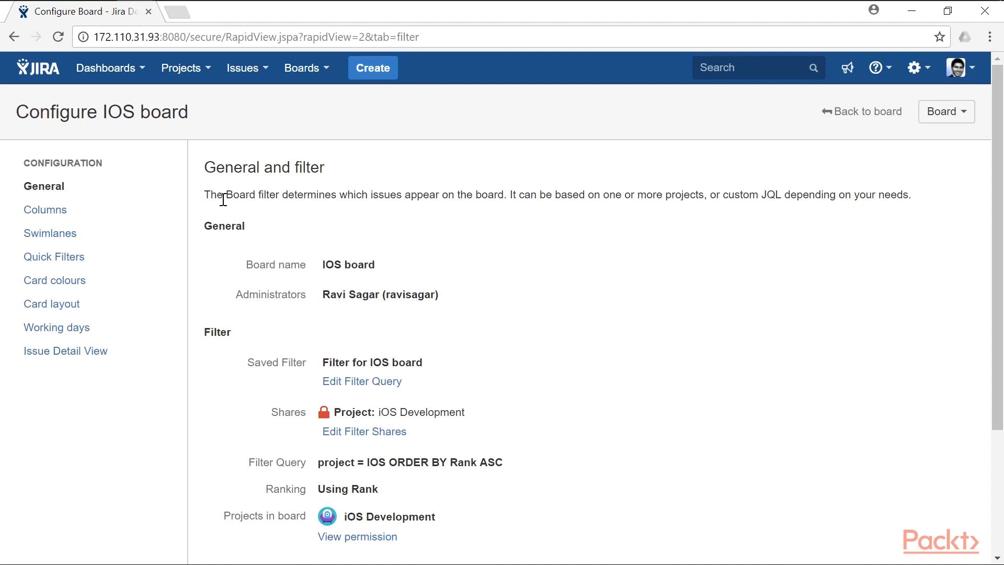
scroll(497, 305, "down", 4)
scroll(497, 300, "up", 4)
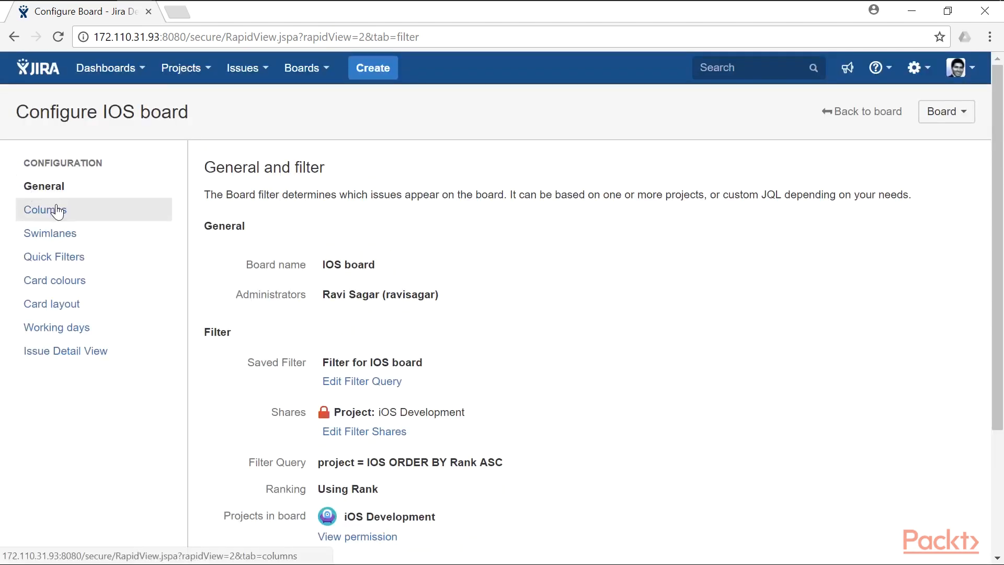
Step: Set the Backlog column's maximum issue count to 4 in the board's column settings and return to the board
left_click(58, 211)
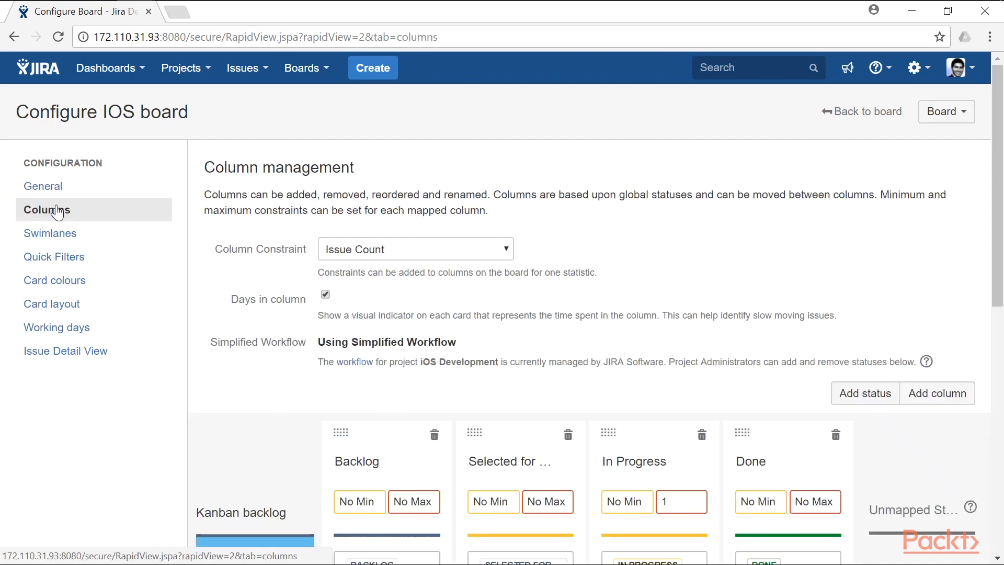
scroll(941, 281, "down", 1)
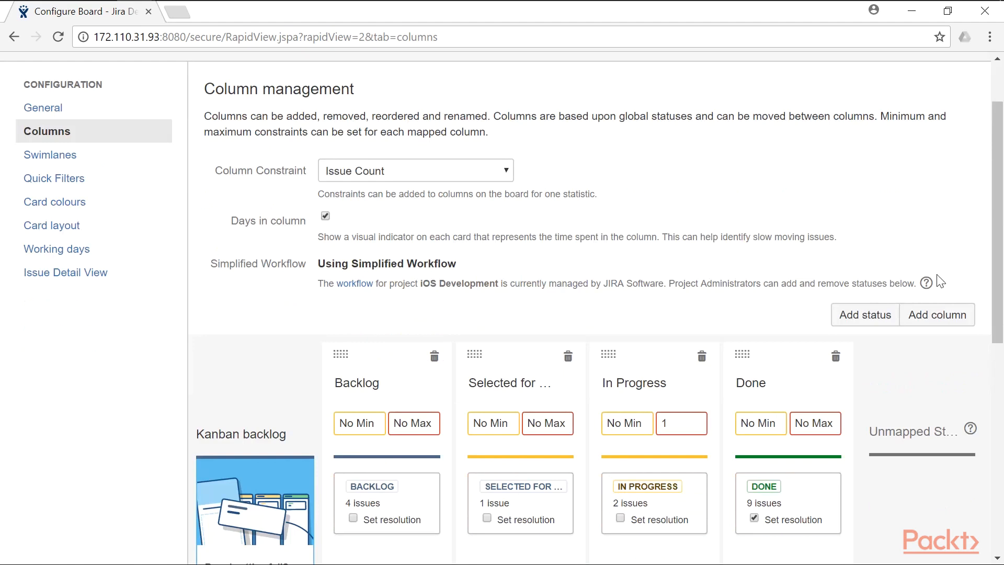
scroll(930, 281, "down", 3)
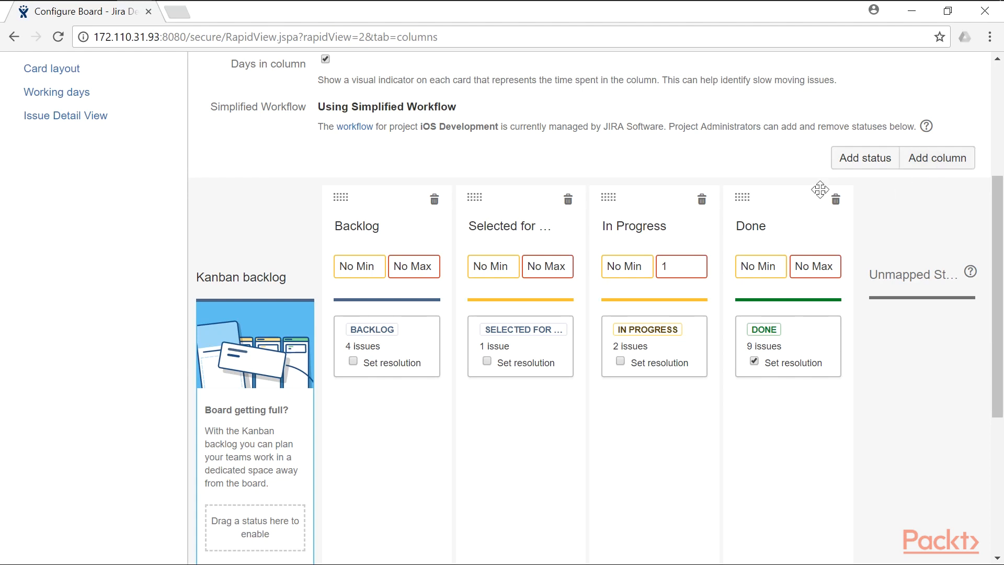
scroll(550, 241, "up", 2)
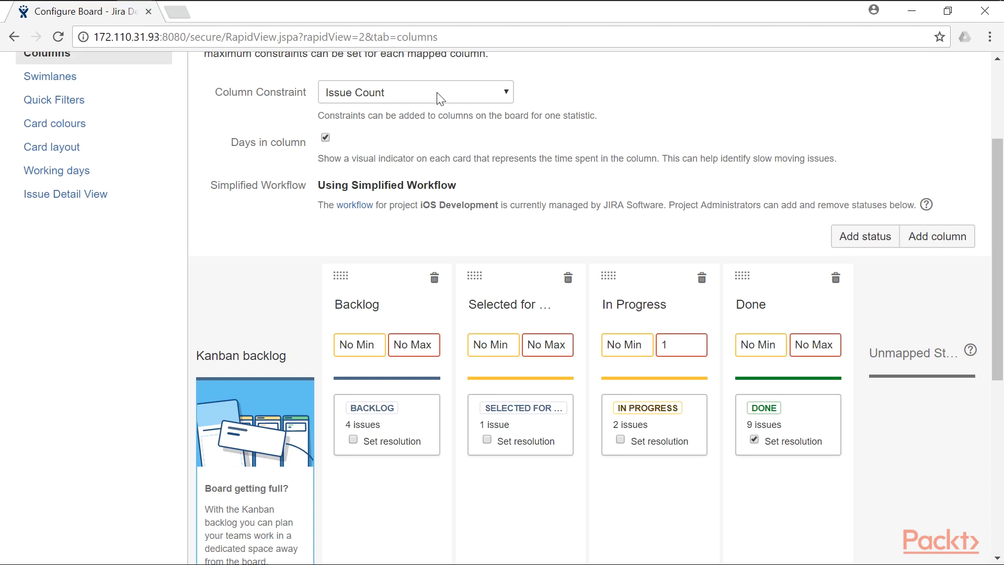
left_click(409, 350)
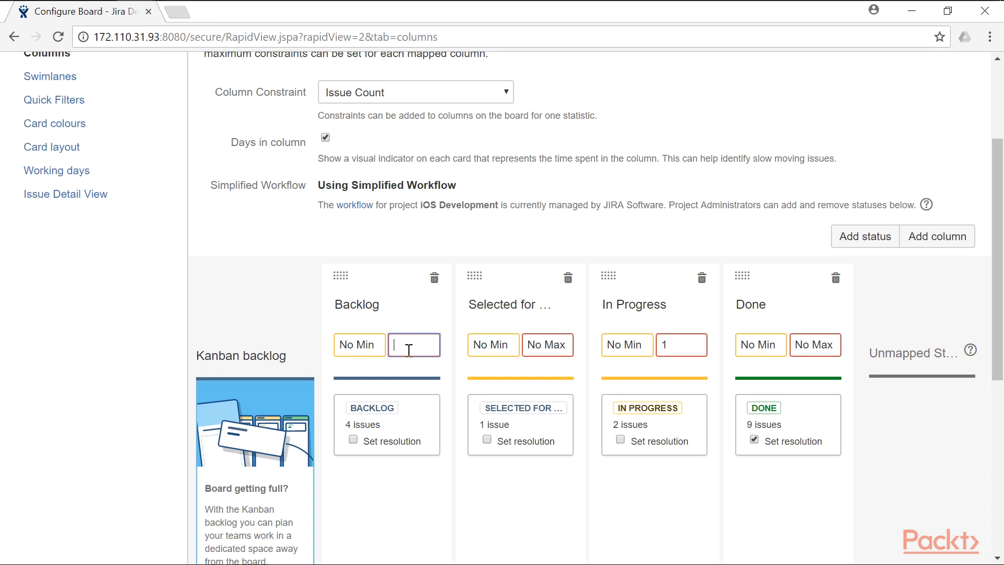
type("4")
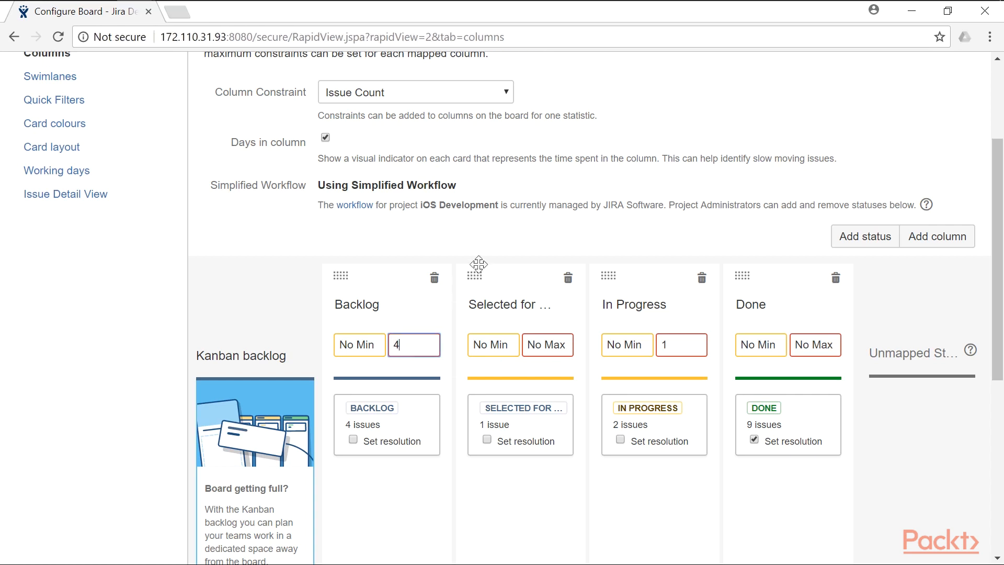
key("Return")
scroll(497, 243, "up", 3)
left_click(868, 111)
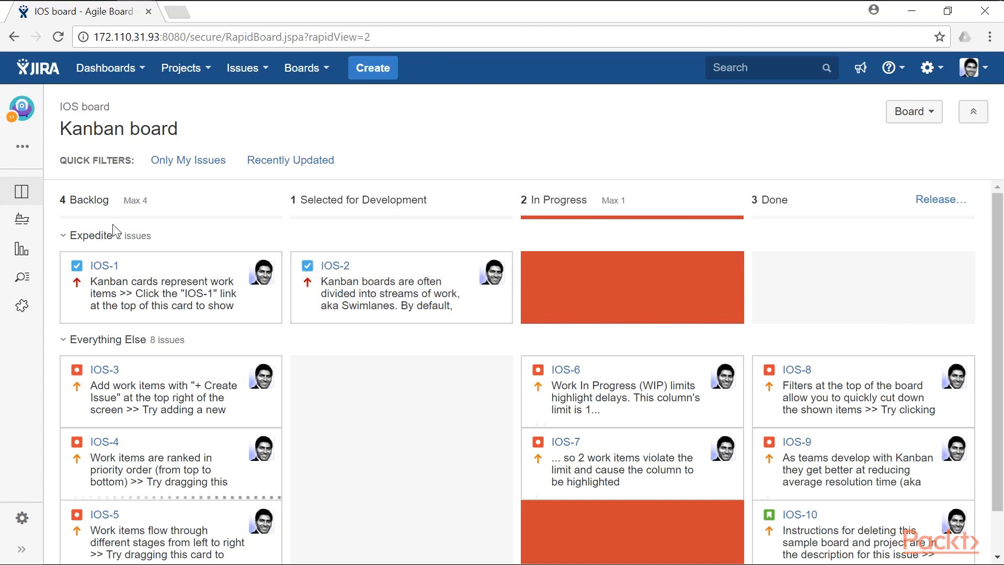
Step: Move the IOS-2 card from Selected for Development to Backlog within the Expedite swimlane, and check the columns
mouse_move(137, 204)
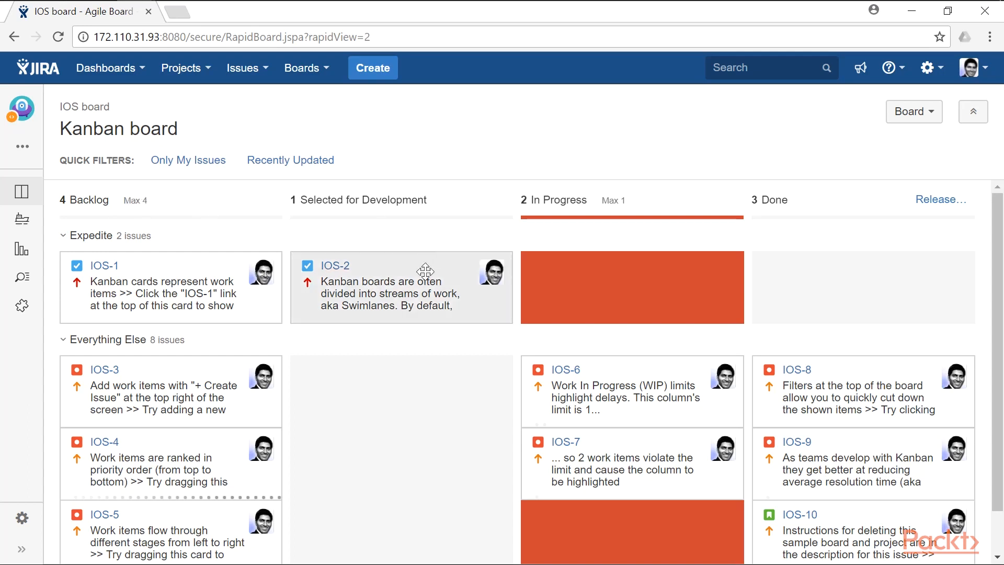
left_click_drag(425, 271, 172, 283)
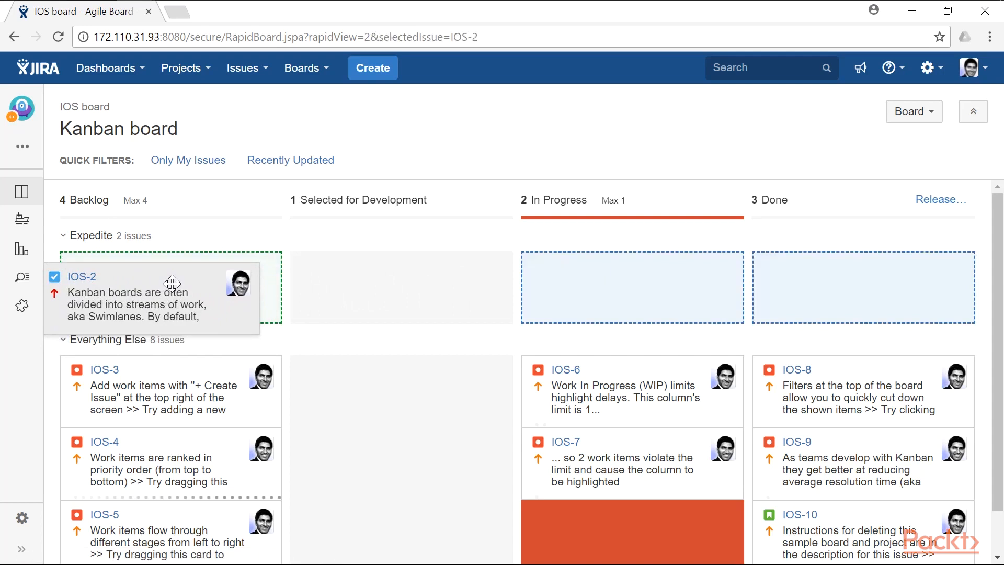
left_click_drag(172, 283, 171, 283)
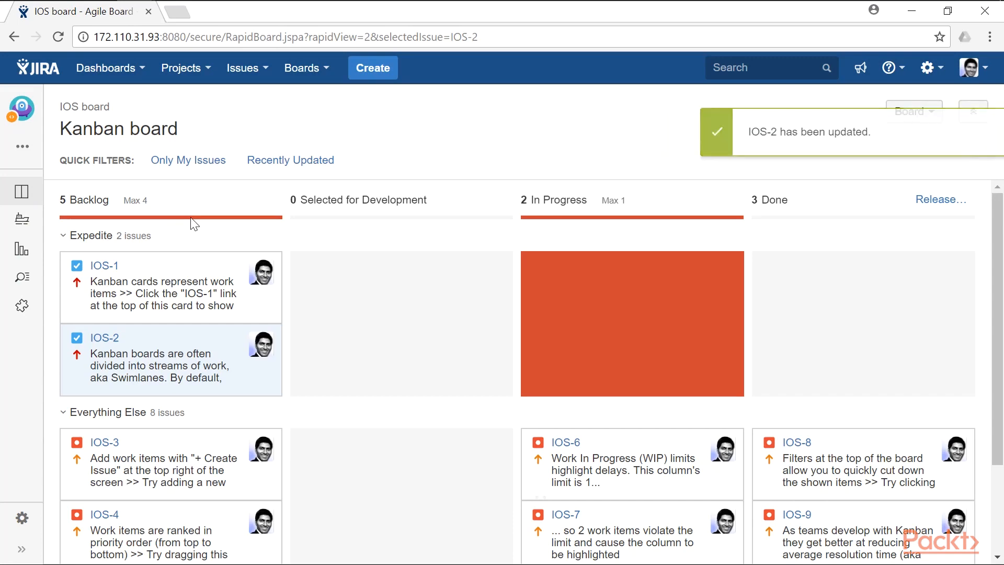
scroll(194, 223, "down", 3)
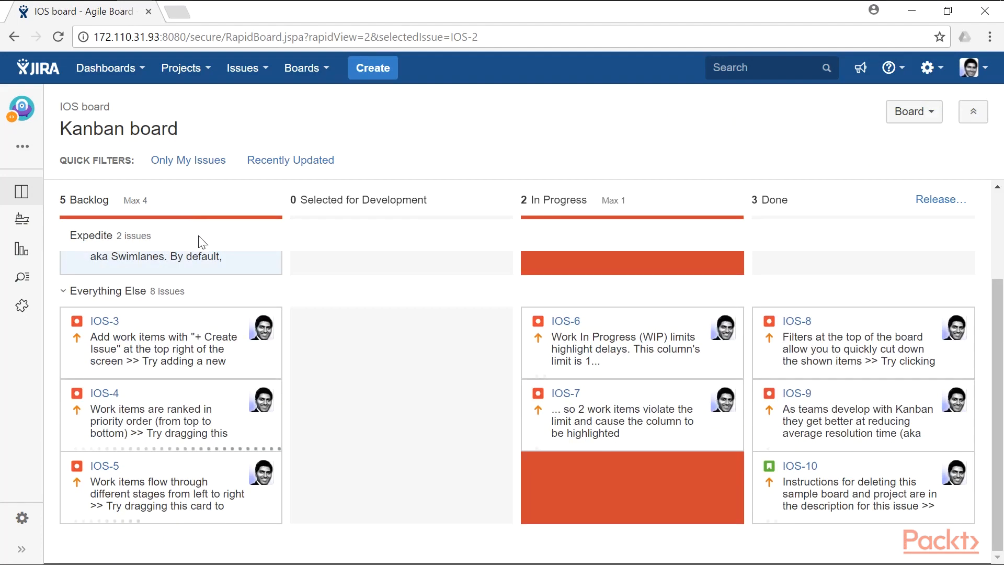
scroll(197, 241, "up", 3)
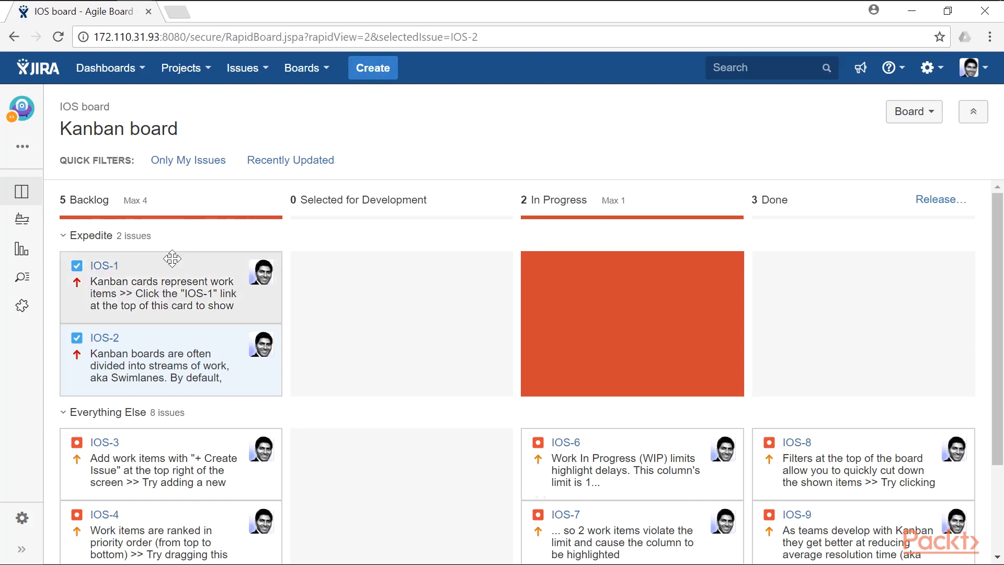
Step: Reopen the board configuration and review the options for basing swimlanes and the defined quick filters
left_click(935, 119)
left_click(910, 146)
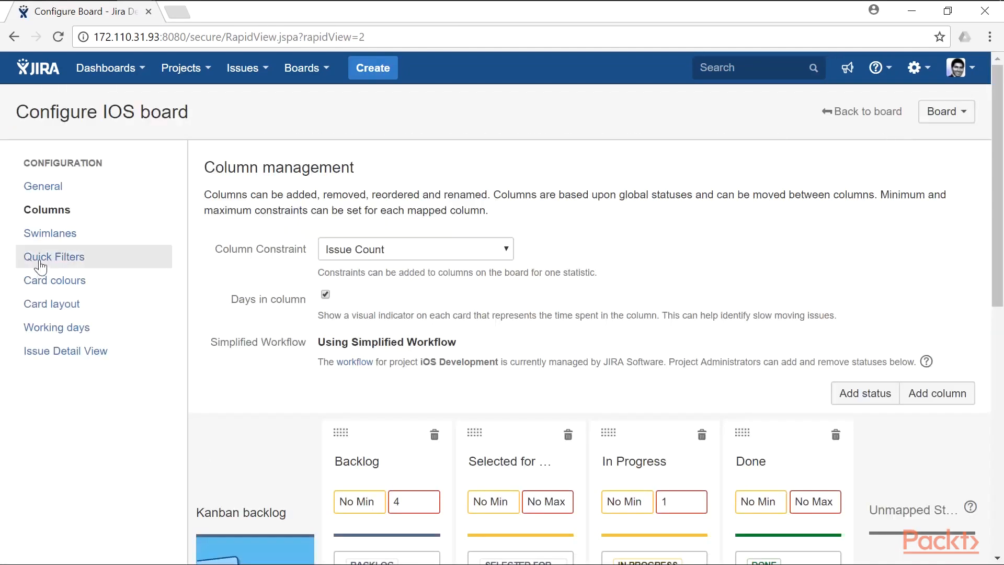
left_click(49, 240)
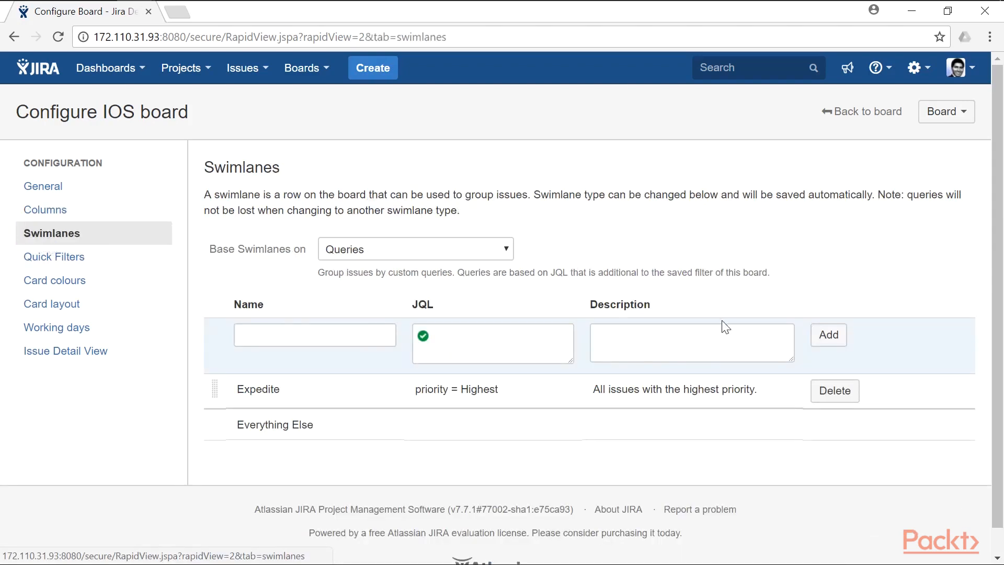
left_click(504, 252)
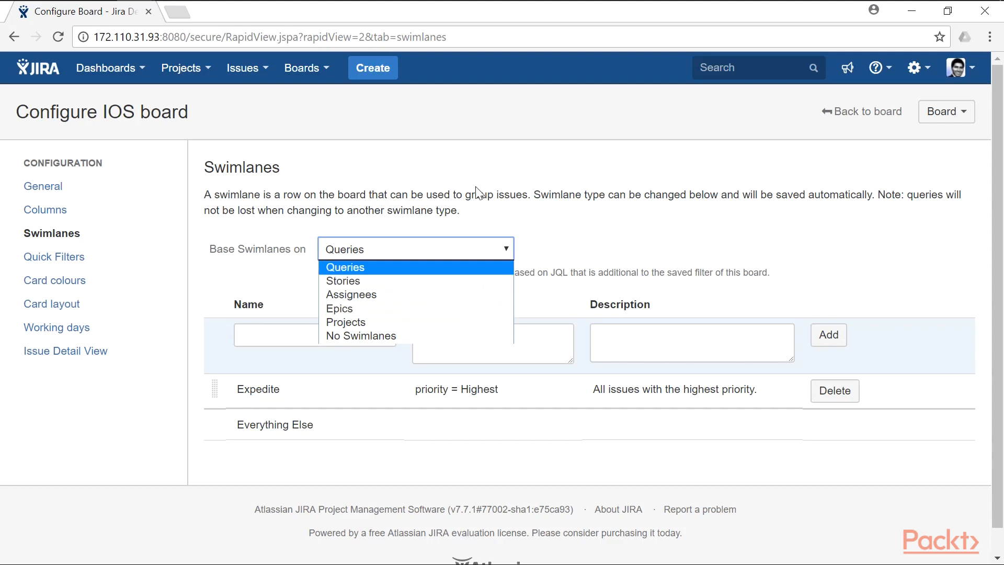
left_click(459, 200)
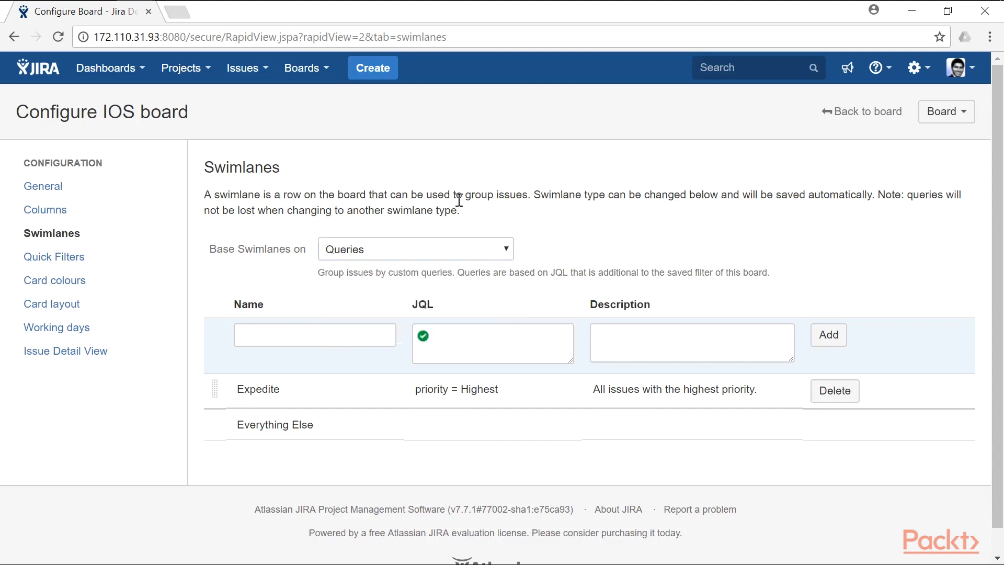
left_click(72, 268)
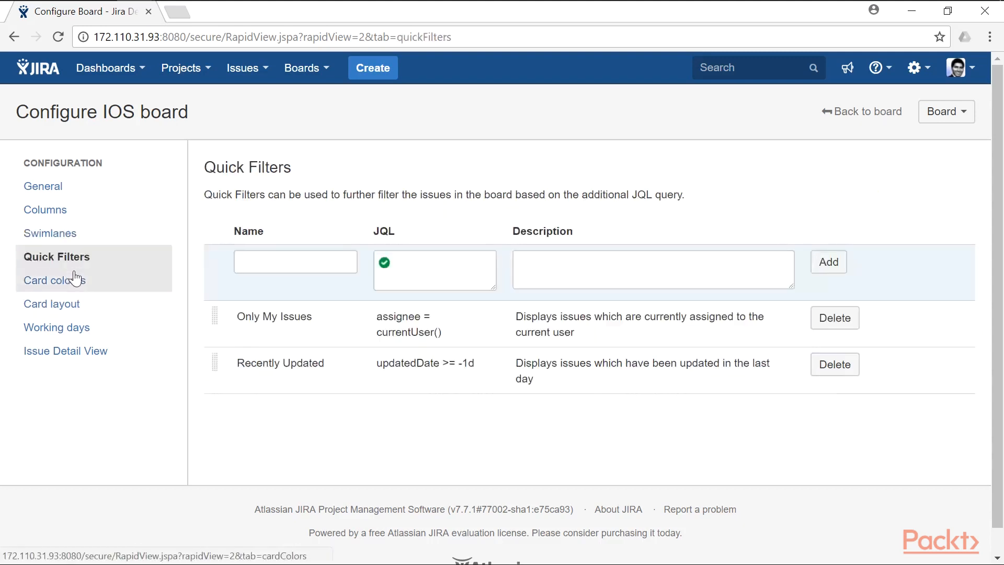
Step: Base the board's card colours on Issue Types
left_click(73, 284)
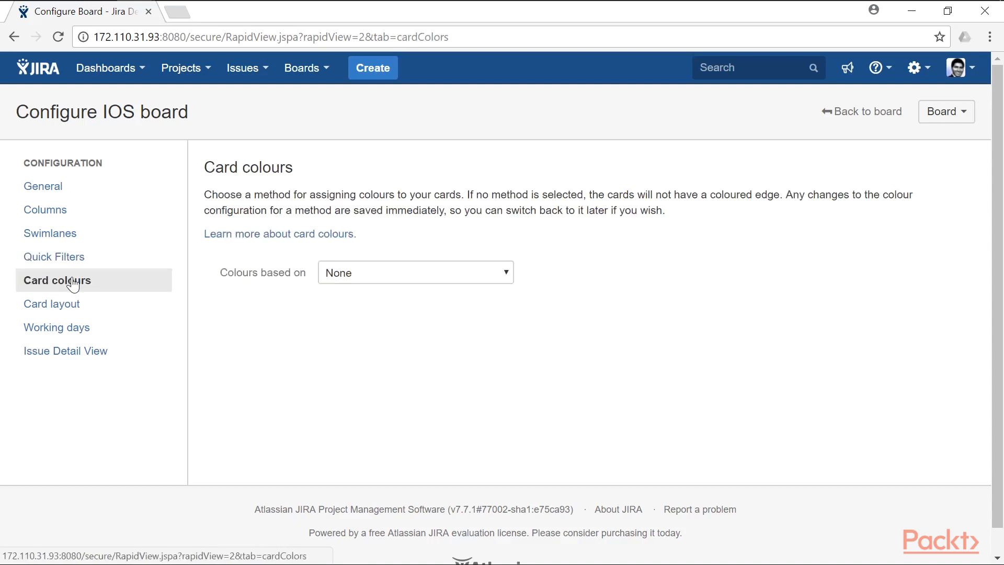
left_click(507, 282)
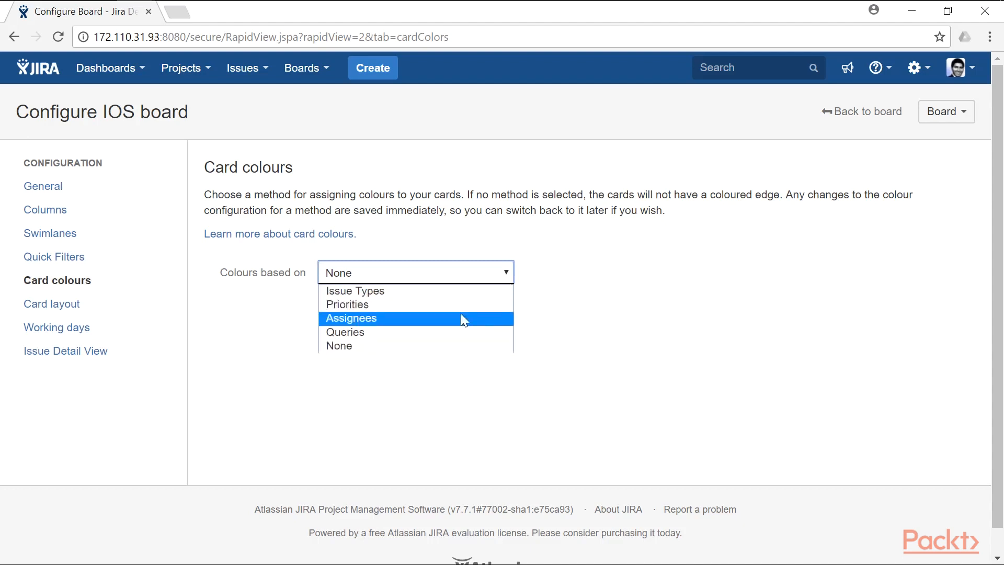
left_click(463, 291)
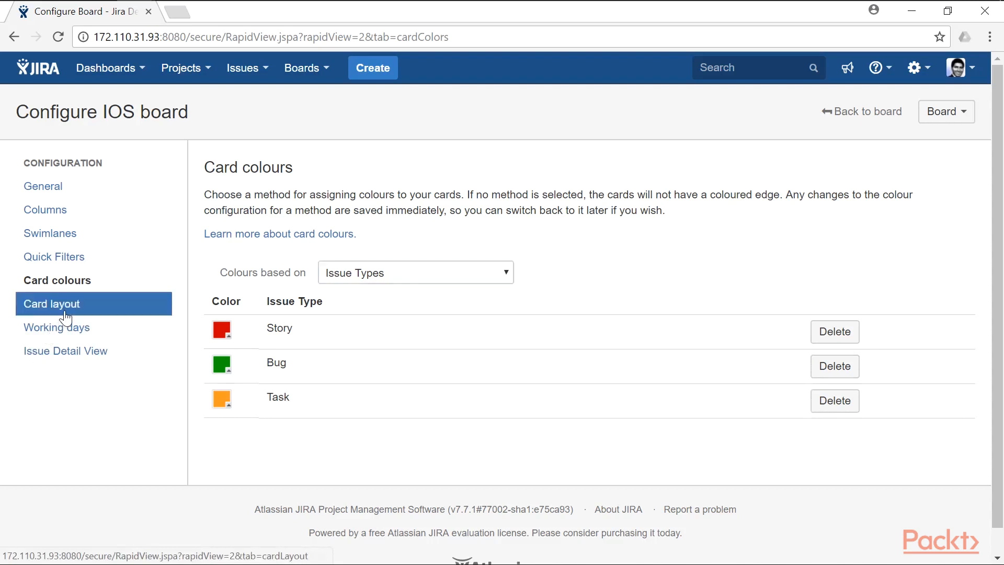
Step: Review the extra fields available for the card layout, the working days settings and the Issue Detail View fields
left_click(65, 317)
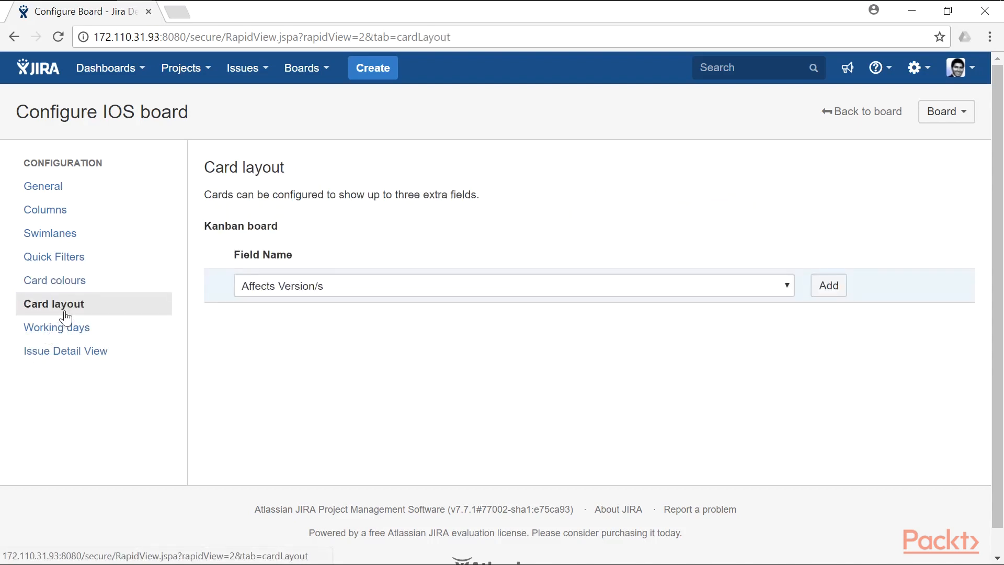
left_click(787, 288)
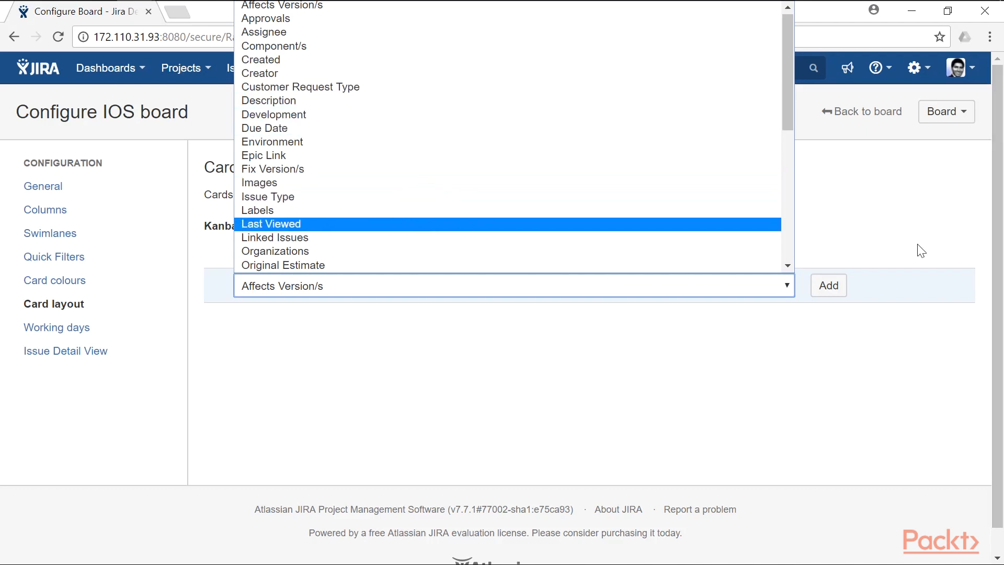
left_click(884, 302)
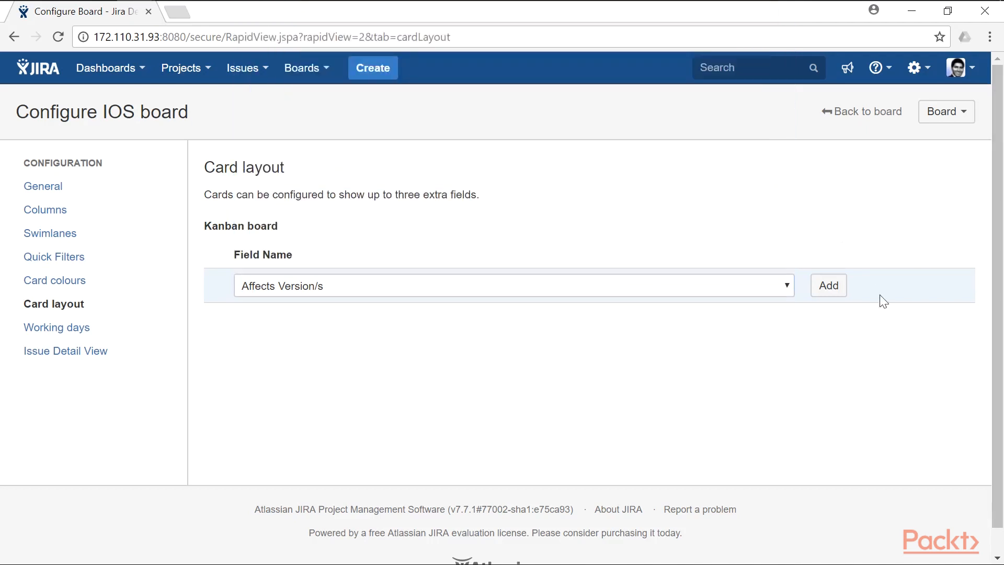
left_click(27, 333)
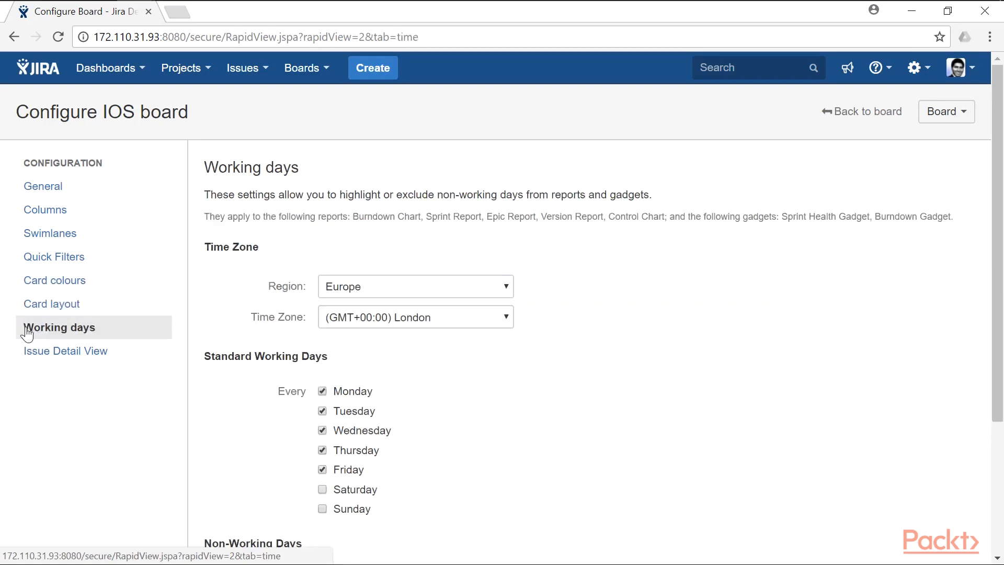
left_click(50, 355)
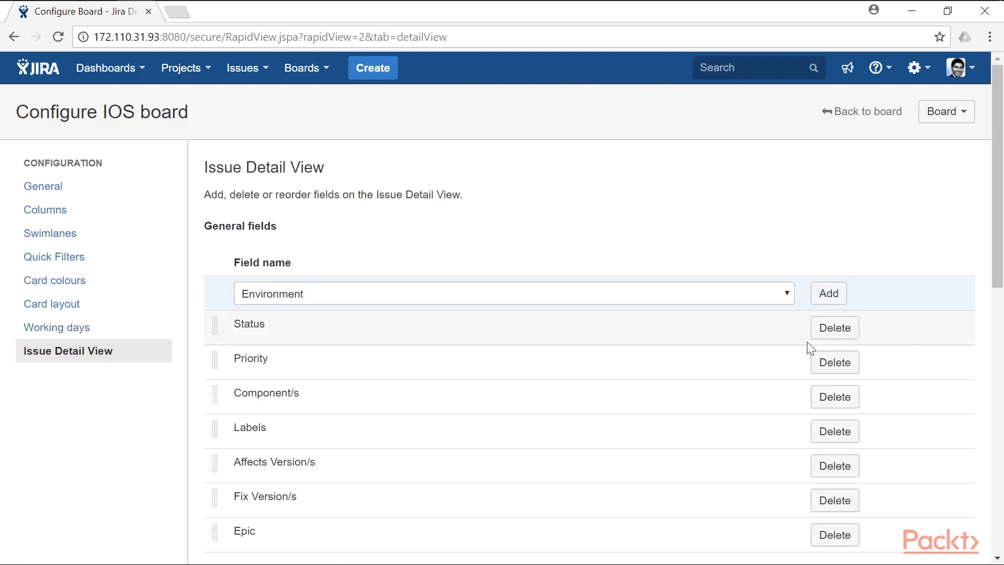
Step: Return to the Kanban board, review the detail view of the IOS-1 card, and close it
left_click(887, 119)
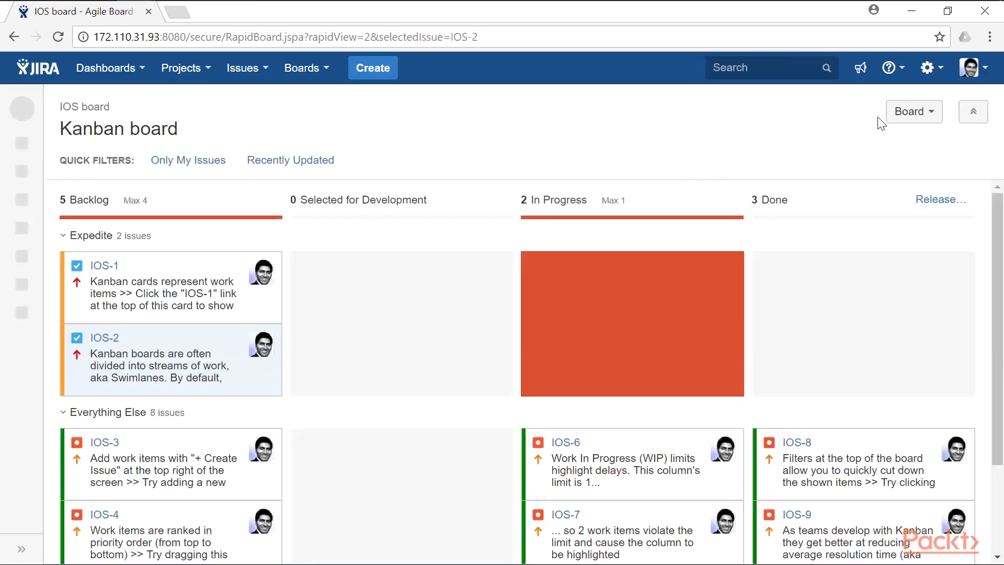
left_click(186, 314)
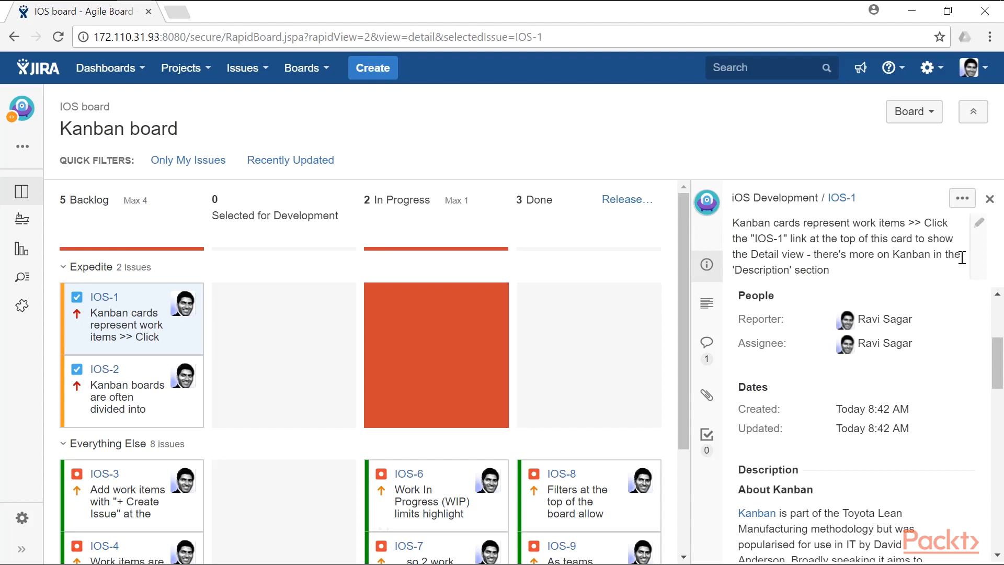
left_click(989, 200)
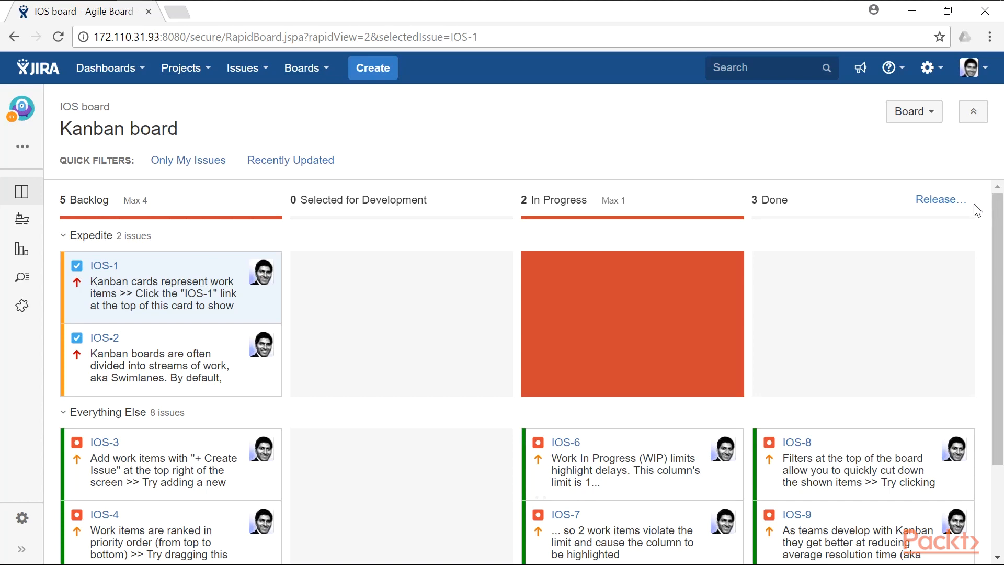
Step: Release the issues in the Done column as version Week 11, keeping the release date 14/Mar/18 and an empty description
left_click(939, 204)
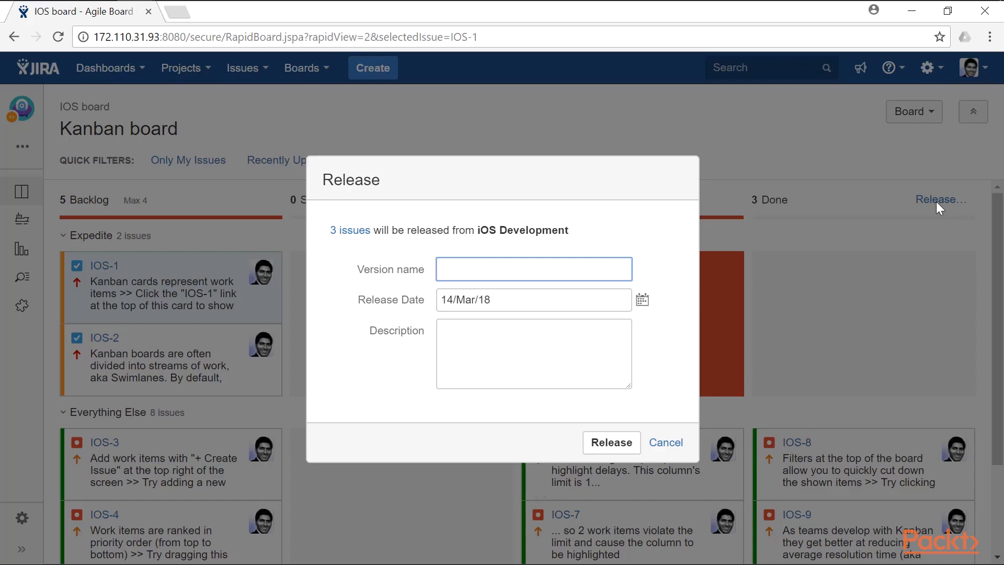
type("Week 11")
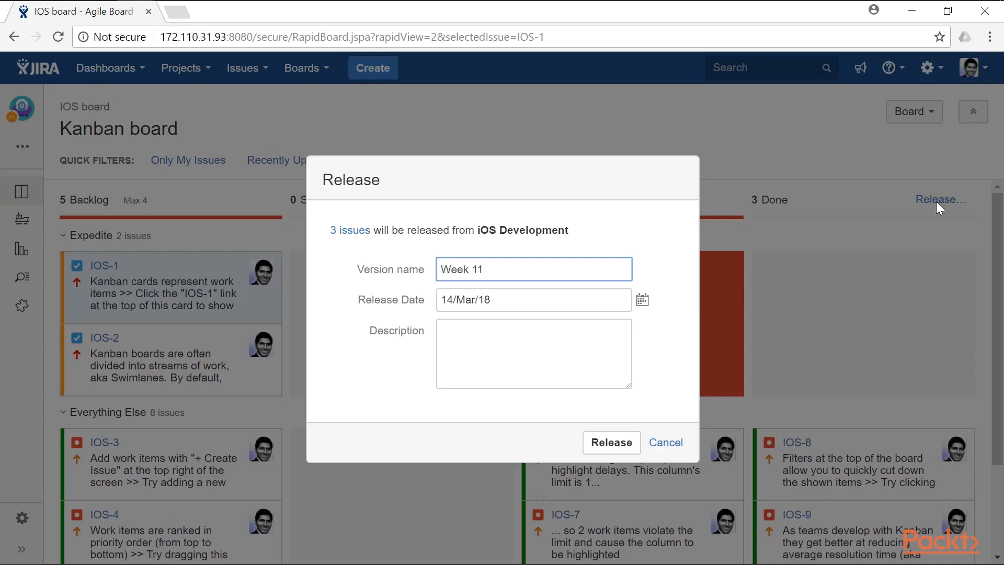
left_click(538, 339)
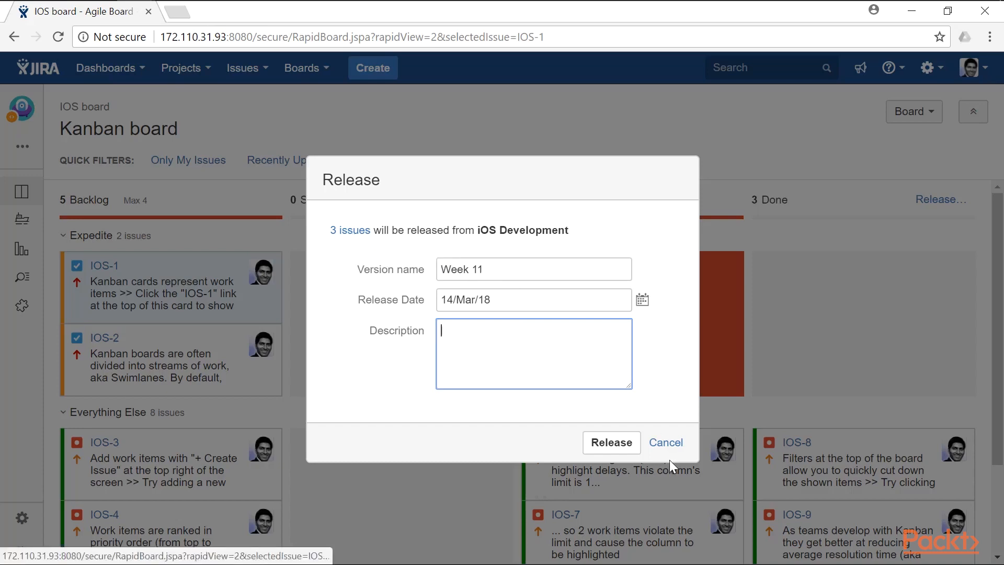
left_click(616, 450)
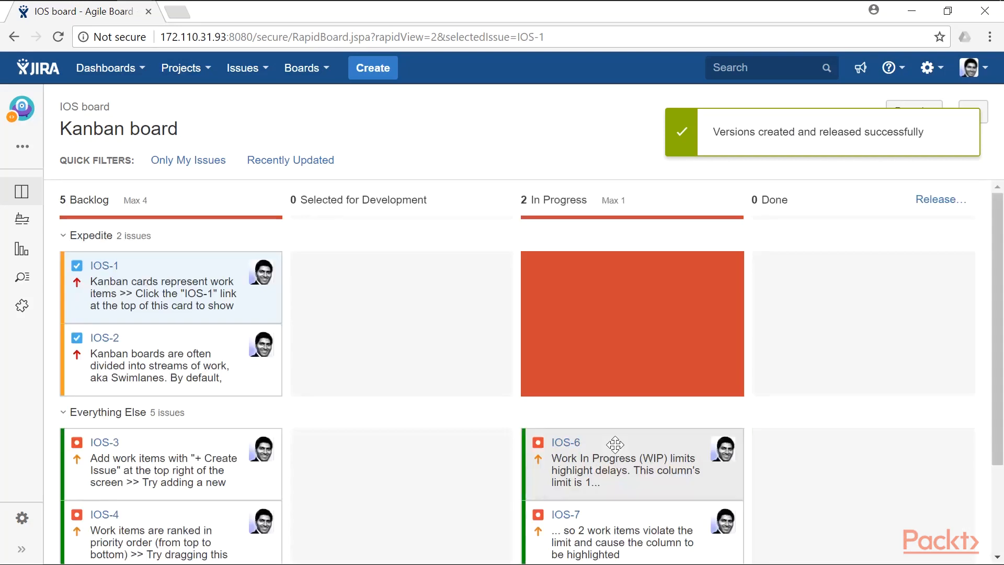